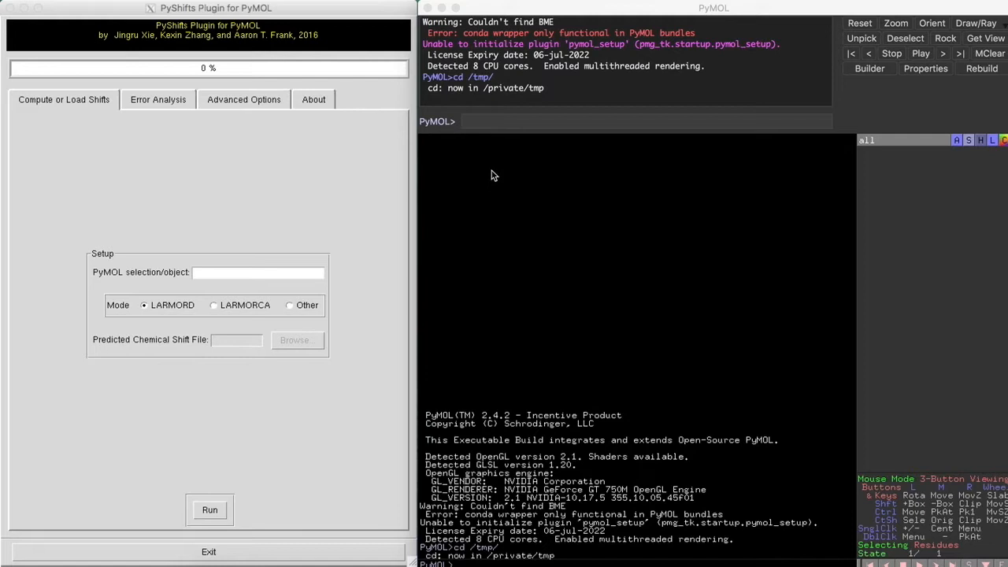
Fetch 2KOC, the 20-model RNA hairpin, and rotate it to look it over
{"action": "left_click", "coordinate": [482, 123]}
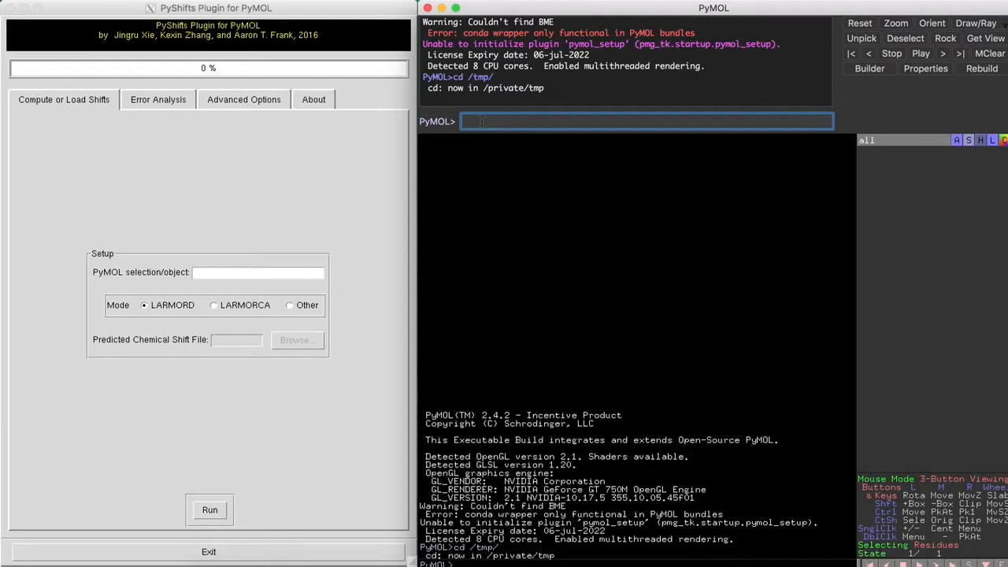
{"action": "type", "text": "fetch 2KOC"}
{"action": "key", "text": "Return"}
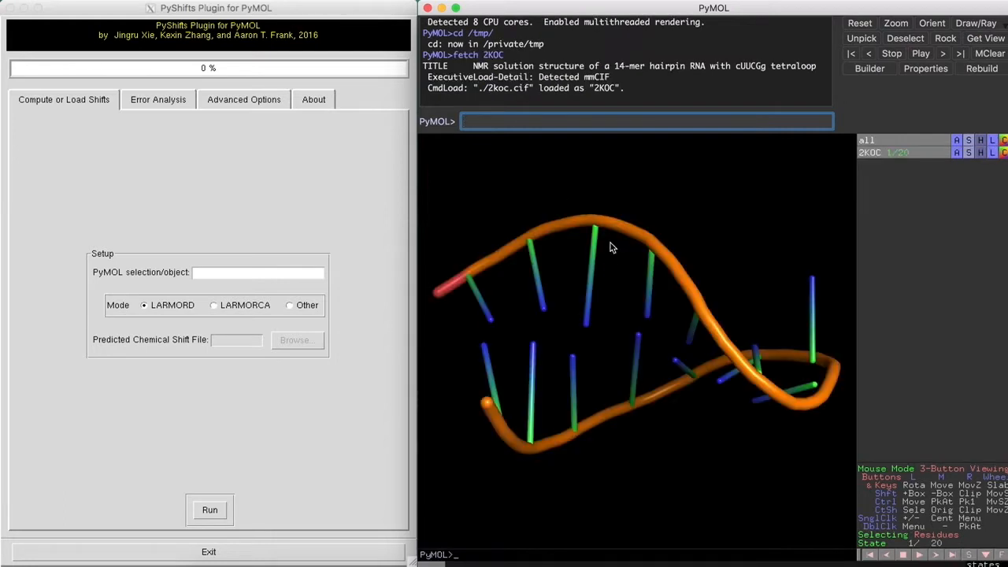
{"action": "left_click_drag", "start_coordinate": [604, 227], "coordinate": [583, 300]}
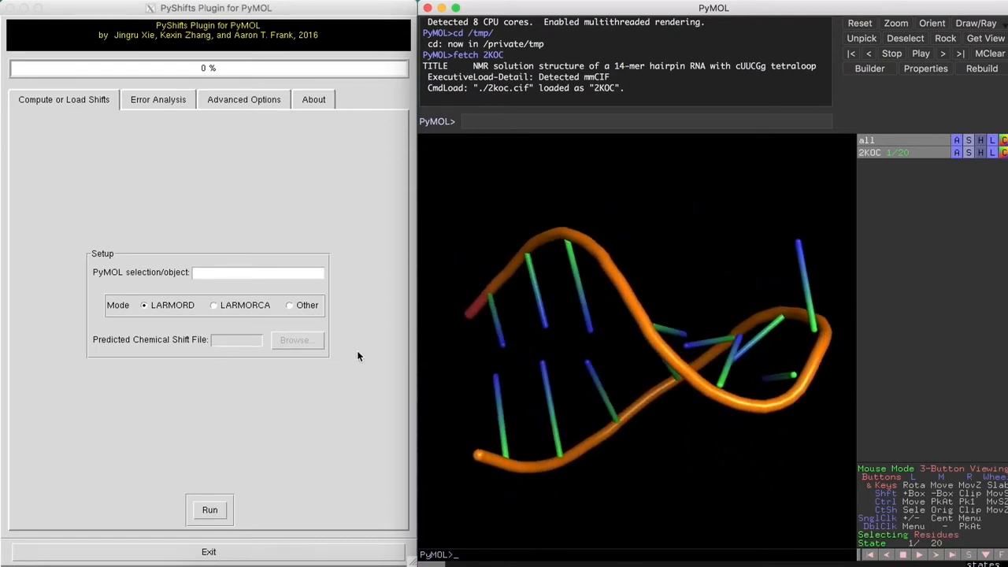
Enter 2KOC as the PyShifts object to analyse, keeping Mode on LARMORD
{"action": "left_click", "coordinate": [278, 273]}
{"action": "type", "text": "2KOC"}
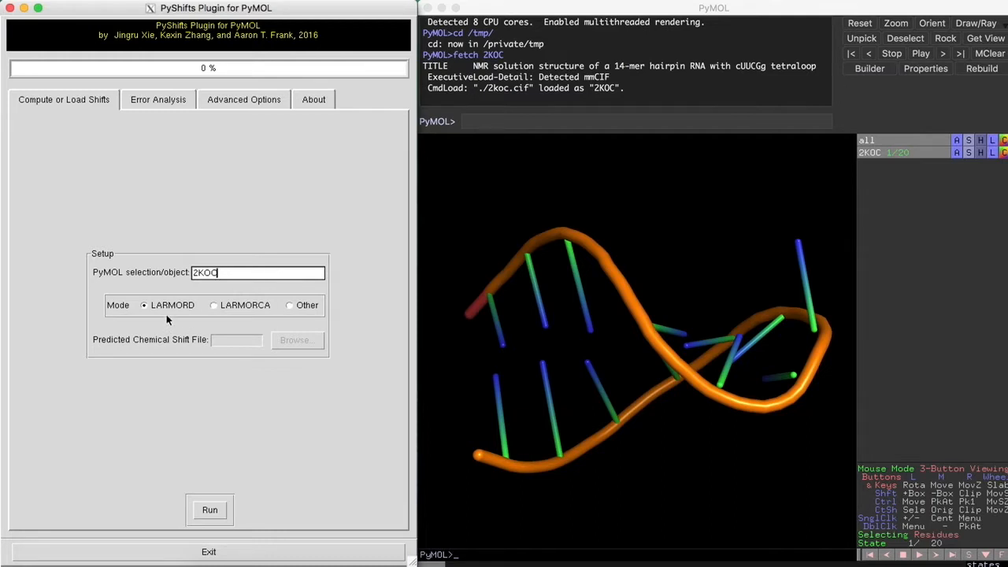
{"action": "mouse_move", "coordinate": [166, 314]}
{"action": "mouse_move", "coordinate": [228, 314]}
Run the LARMORD shift prediction on all 20 2KOC models until it reaches 100%
{"action": "left_click", "coordinate": [209, 512]}
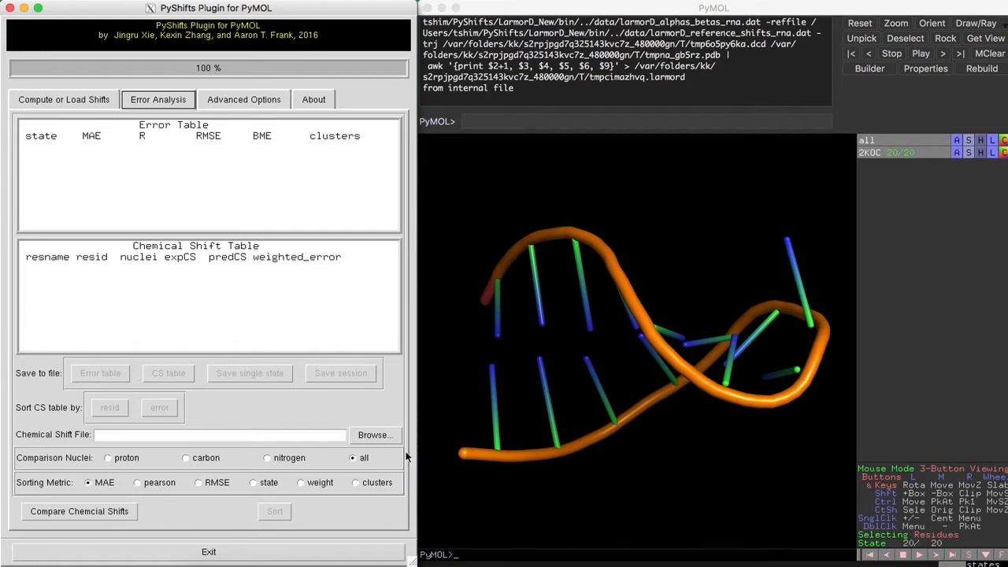
Load PyShifts/test/measured_shifts_2KOC.dat as the measured chemical shift file
{"action": "left_click", "coordinate": [386, 438]}
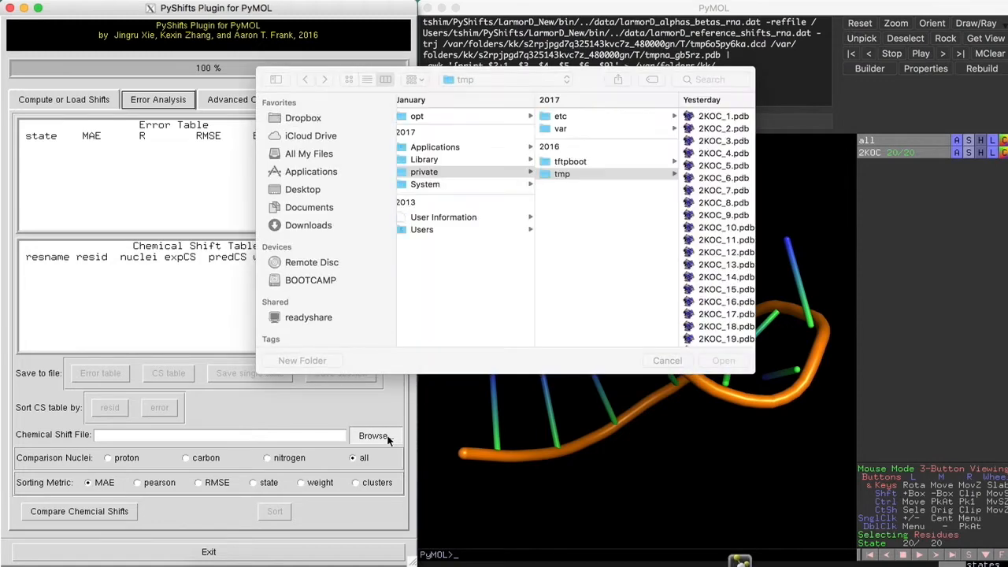
{"action": "left_click", "coordinate": [504, 80]}
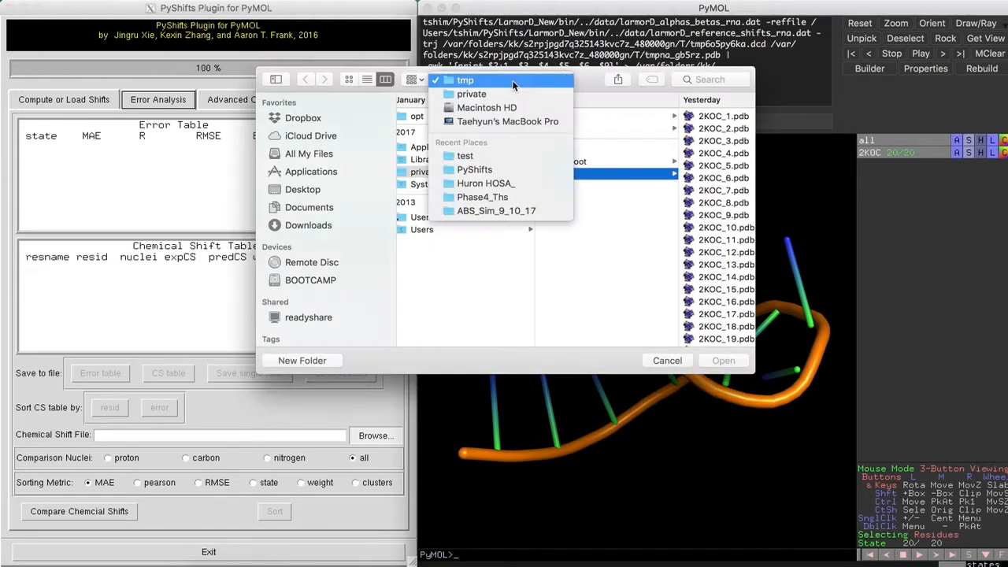
{"action": "left_click", "coordinate": [506, 175]}
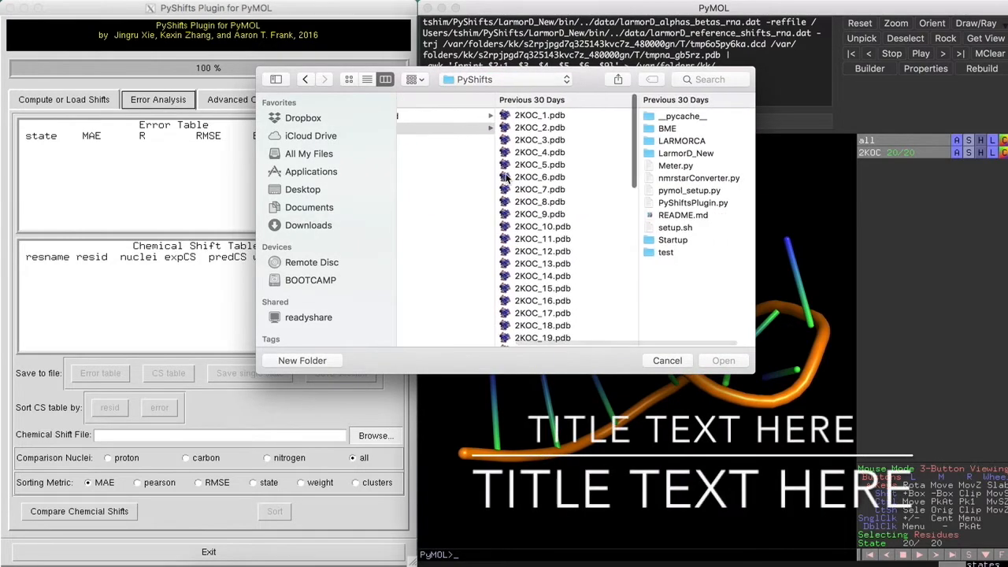
{"action": "left_click", "coordinate": [640, 252]}
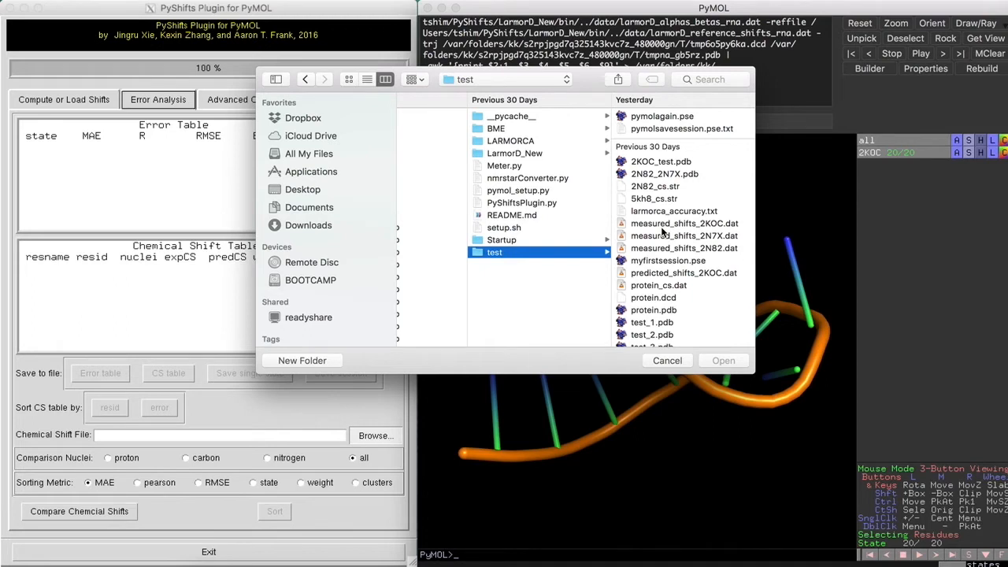
{"action": "double_click", "coordinate": [662, 228]}
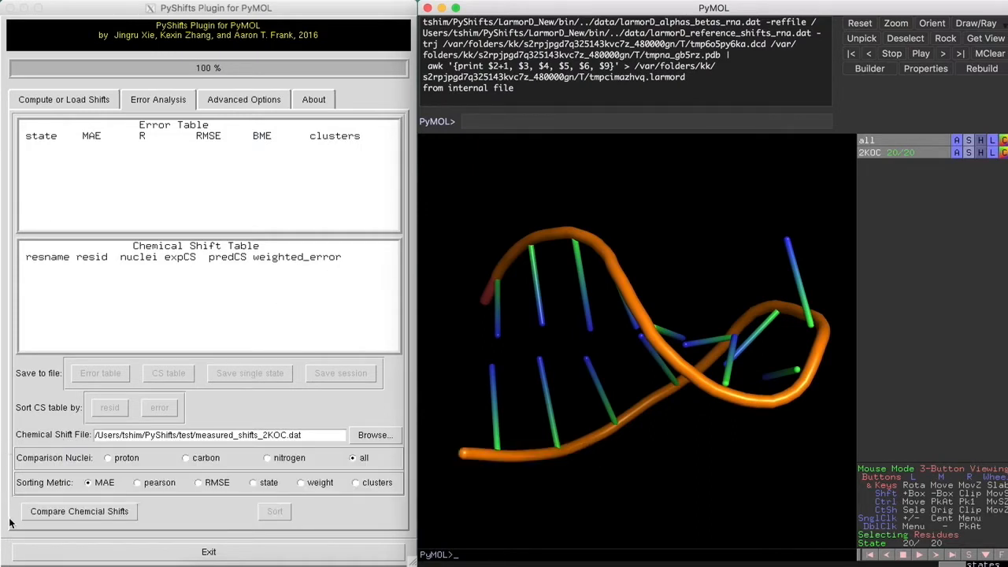
Compare measured and predicted shifts, then show per-atom errors for best-ranked state 16 (MAE 0.860)
{"action": "left_click", "coordinate": [40, 512]}
{"action": "left_click", "coordinate": [40, 513]}
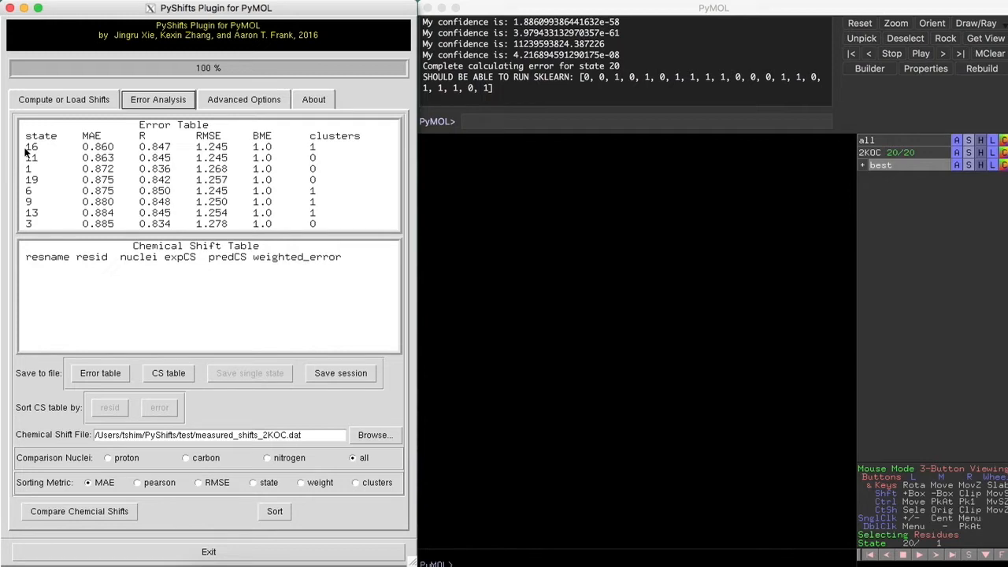
{"action": "left_click", "coordinate": [74, 147]}
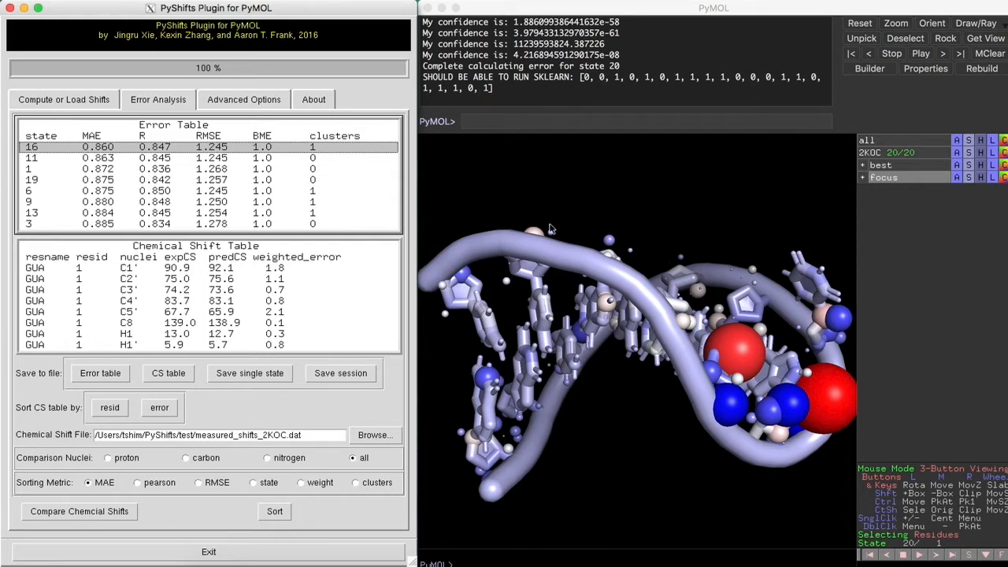
Rotate state 16 to view its large error spheres, then refocus the PyShifts results
{"action": "left_click_drag", "start_coordinate": [623, 281], "coordinate": [660, 284]}
{"action": "left_click", "coordinate": [691, 548]}
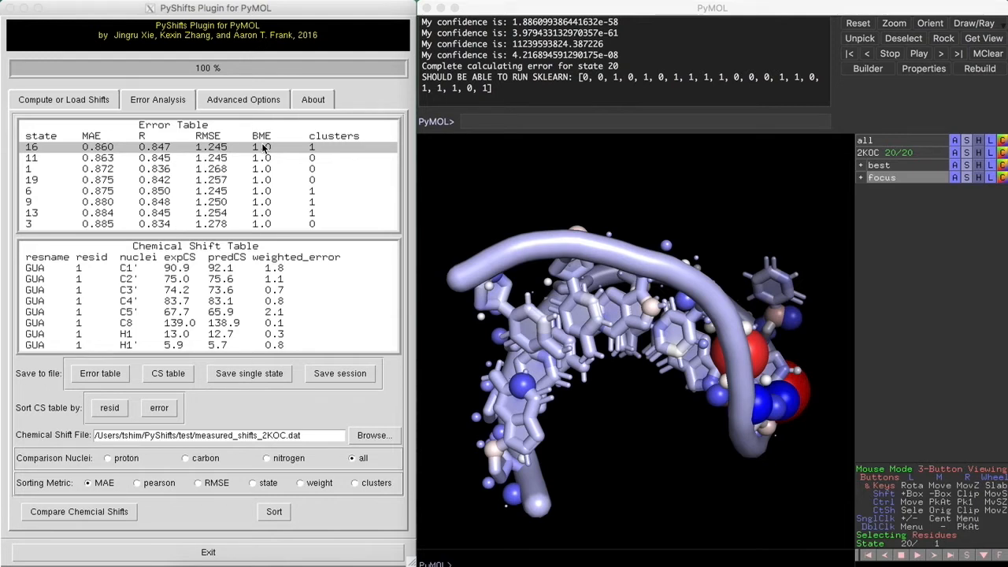
{"action": "left_click", "coordinate": [176, 272]}
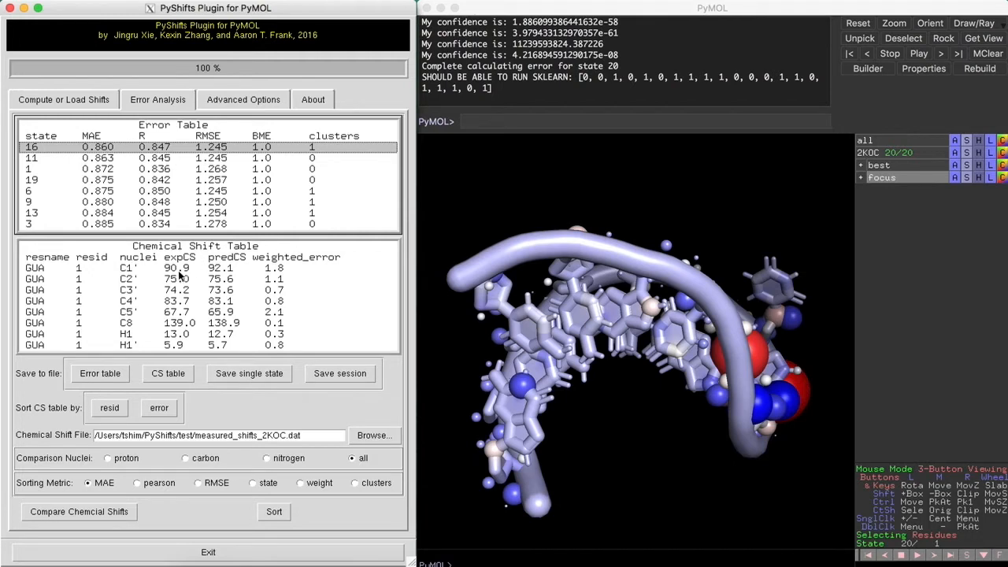
Highlight residue 1's C1' atom in state 16, briefly trying C2' before returning to C1'
{"action": "left_click", "coordinate": [185, 266]}
{"action": "left_click_drag", "start_coordinate": [553, 340], "coordinate": [617, 342]}
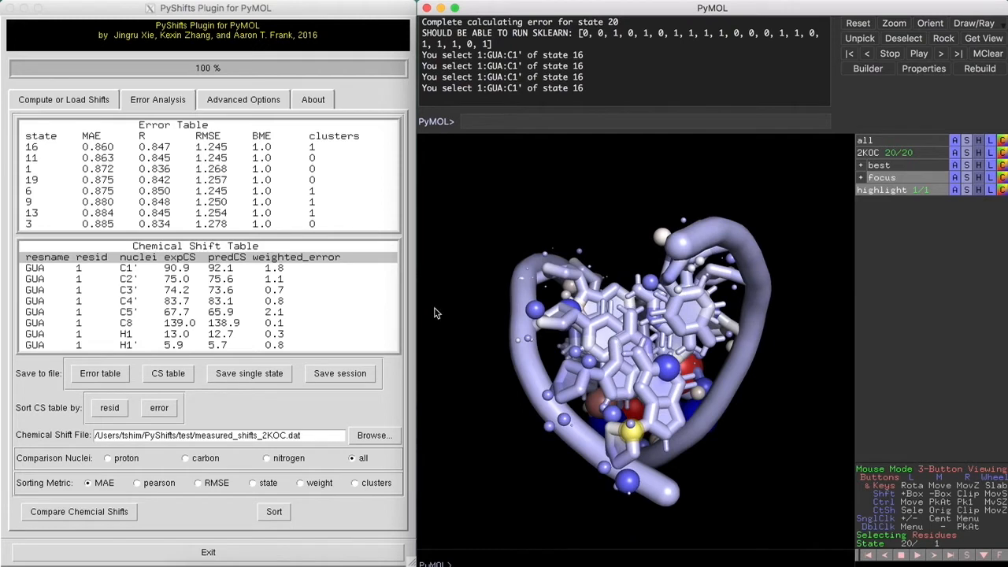
{"action": "left_click", "coordinate": [269, 270]}
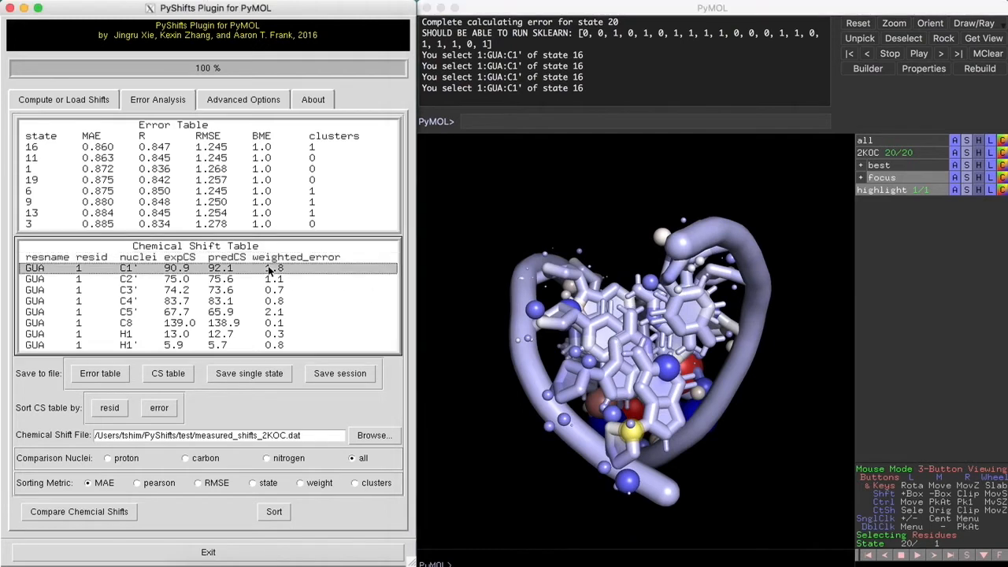
{"action": "left_click", "coordinate": [229, 280]}
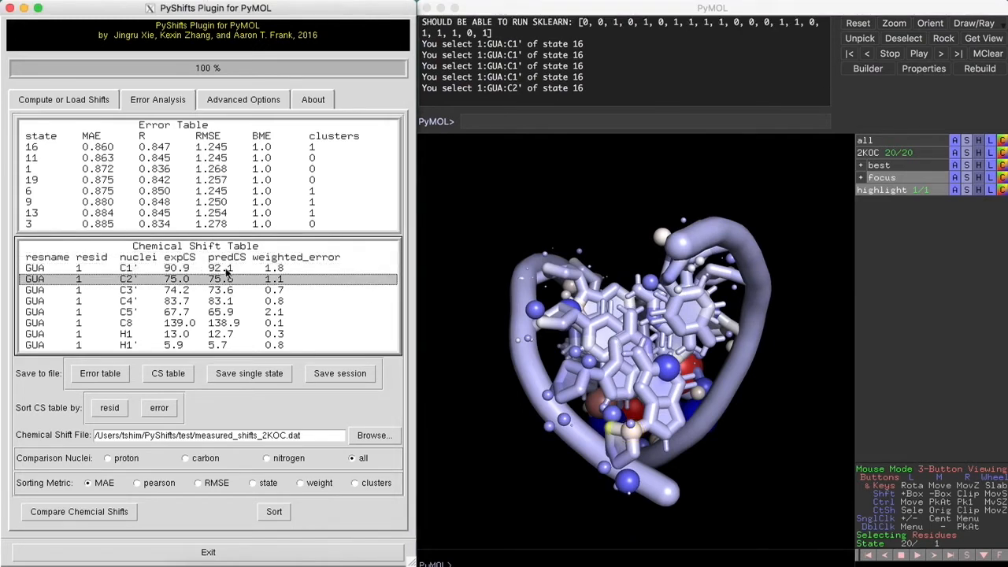
{"action": "left_click", "coordinate": [228, 269]}
{"action": "left_click", "coordinate": [502, 358]}
Rotate and tilt the model to locate the marked C1' atom among the error spheres
{"action": "left_click_drag", "start_coordinate": [501, 358], "coordinate": [566, 359]}
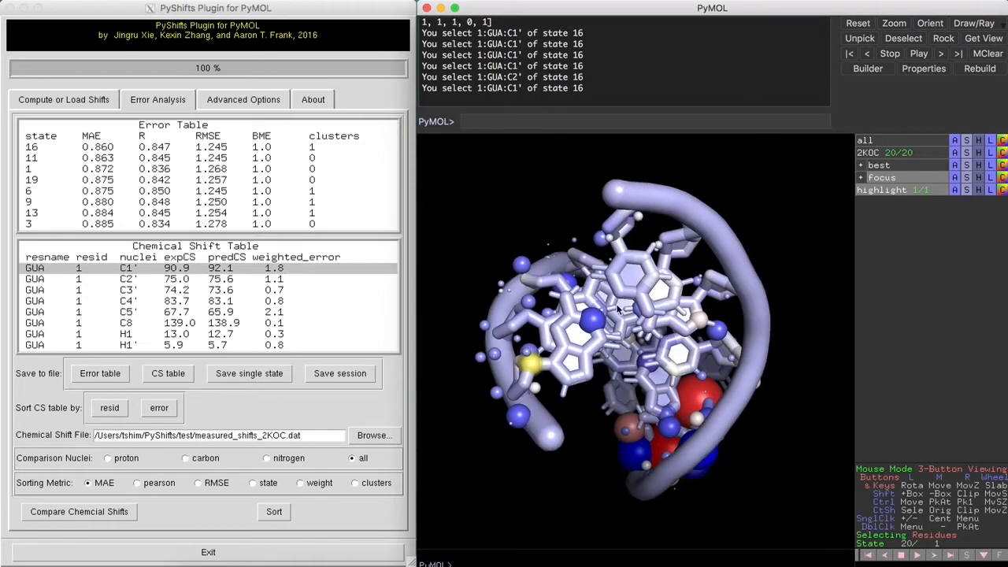
{"action": "mouse_move", "coordinate": [612, 315]}
{"action": "left_mouse_down"}
{"action": "mouse_move", "coordinate": [609, 339]}
{"action": "mouse_move", "coordinate": [597, 338]}
{"action": "mouse_move", "coordinate": [602, 262]}
{"action": "mouse_move", "coordinate": [550, 244]}
{"action": "mouse_move", "coordinate": [632, 312]}
{"action": "left_mouse_up"}
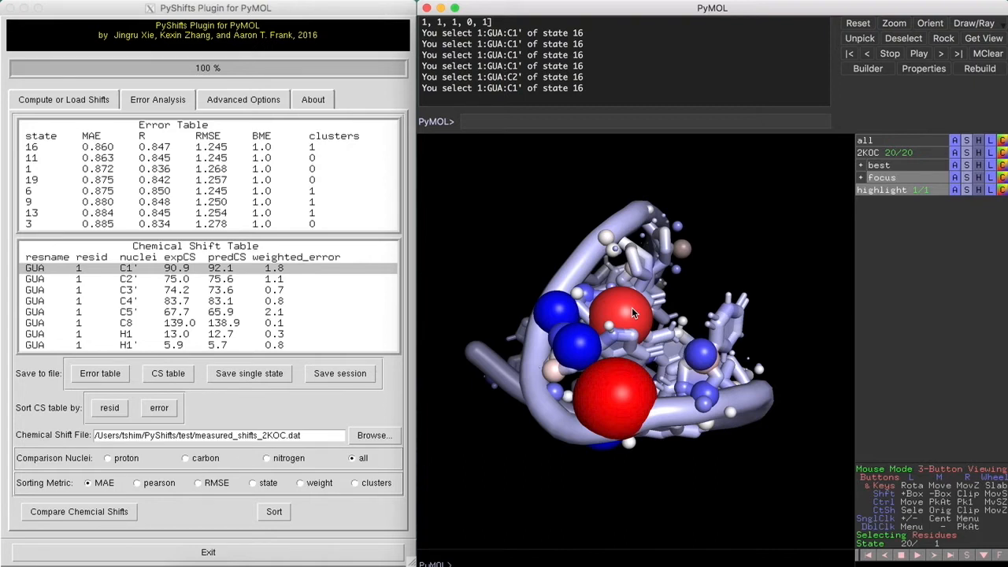
{"action": "left_click_drag", "start_coordinate": [606, 324], "coordinate": [557, 296]}
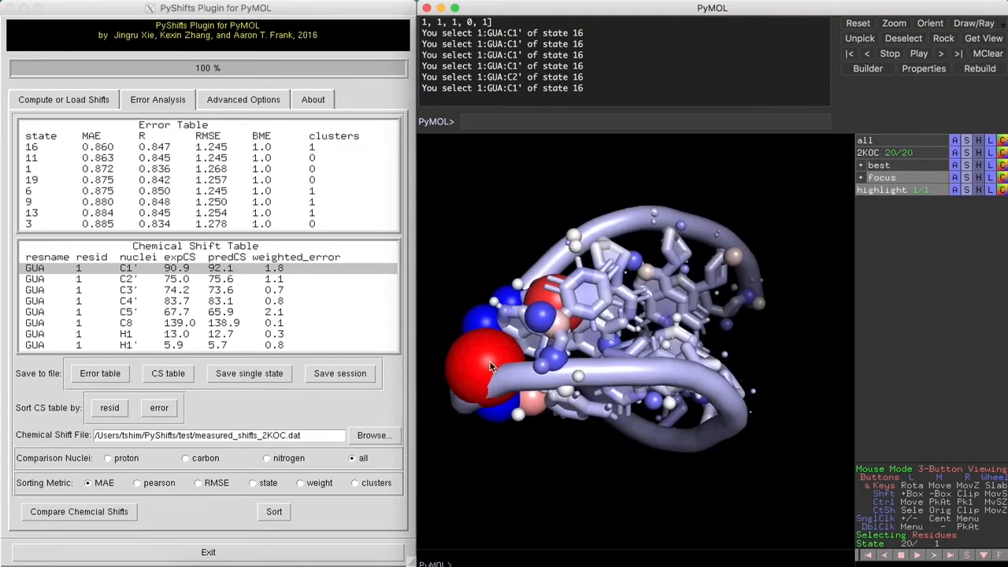
{"action": "left_click_drag", "start_coordinate": [490, 366], "coordinate": [572, 354]}
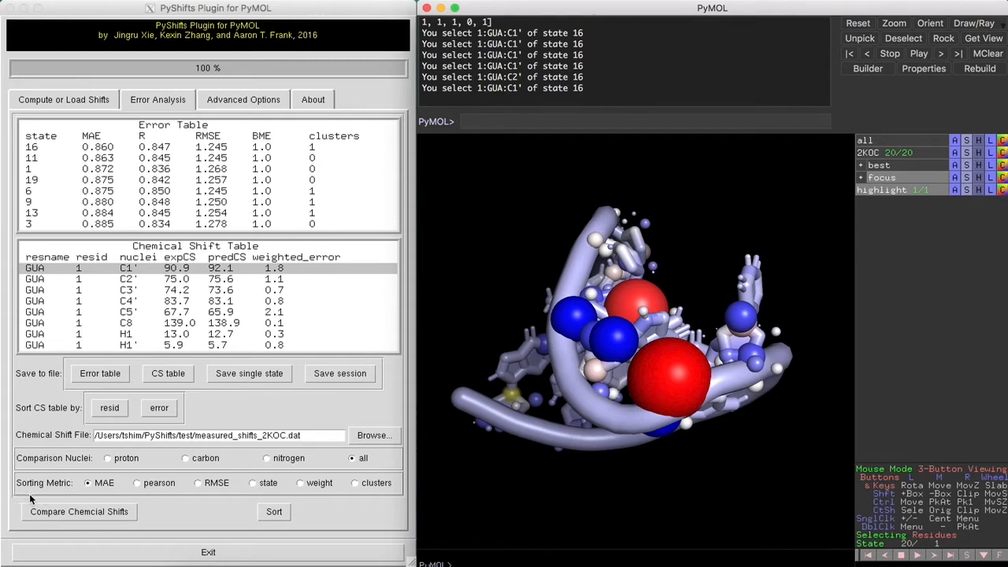
Rerank states by Pearson correlation, putting state 6 first at R 0.850, then reselect MAE
{"action": "left_click", "coordinate": [138, 483]}
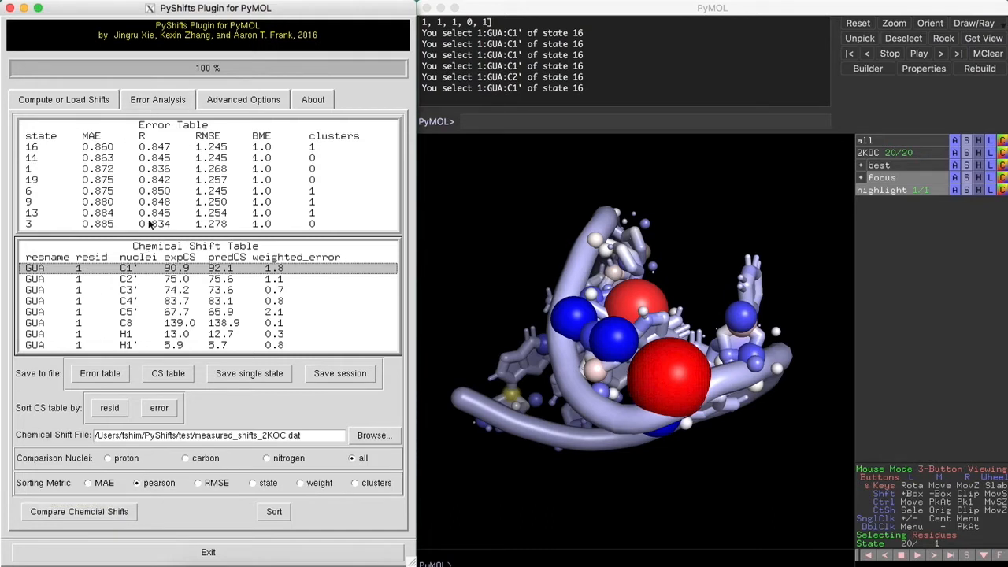
{"action": "left_click", "coordinate": [43, 513]}
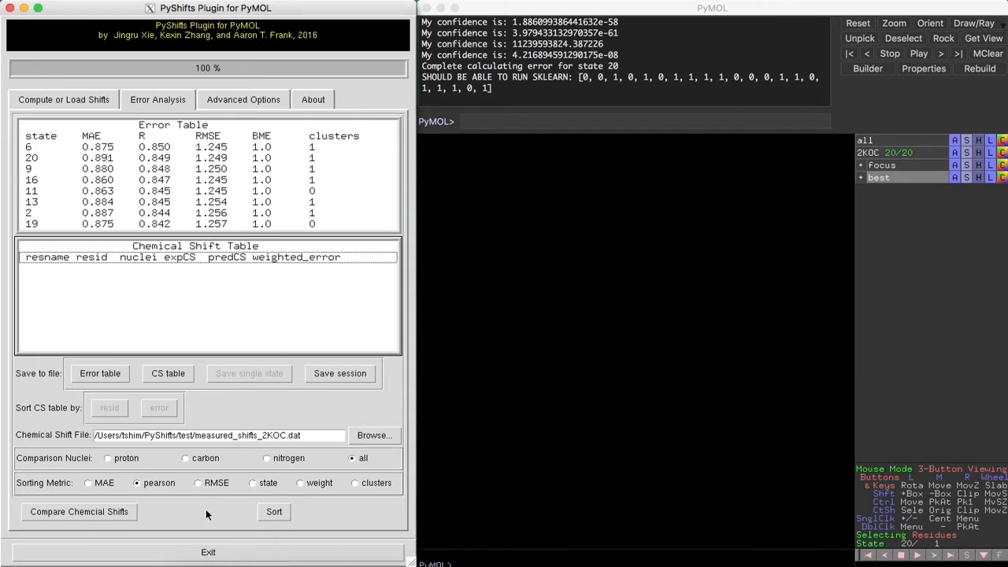
{"action": "left_click", "coordinate": [93, 484]}
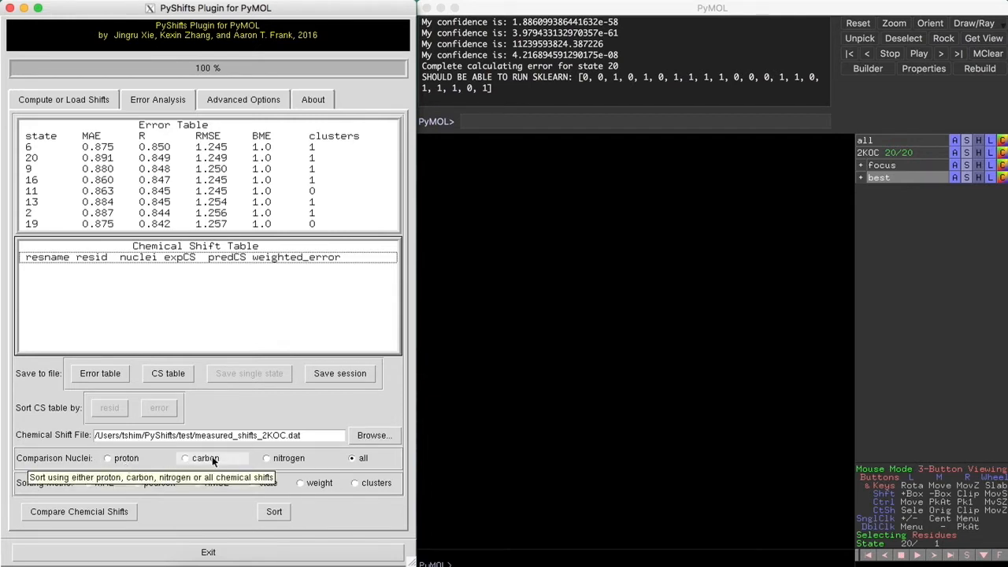
Compare proton shifts only, ranking state 16 first at MAE 0.809, then select state 9
{"action": "left_click", "coordinate": [131, 462]}
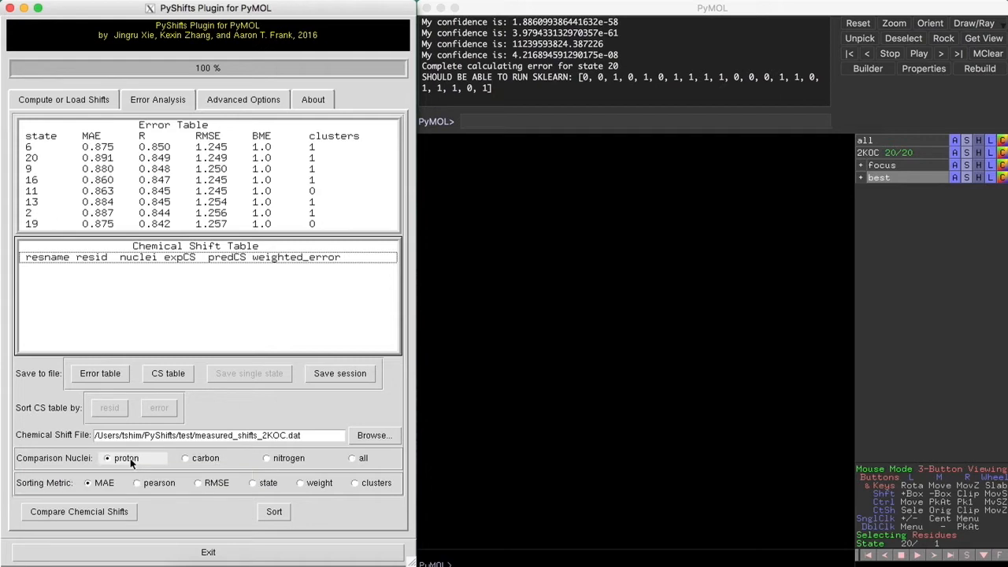
{"action": "left_click", "coordinate": [40, 514]}
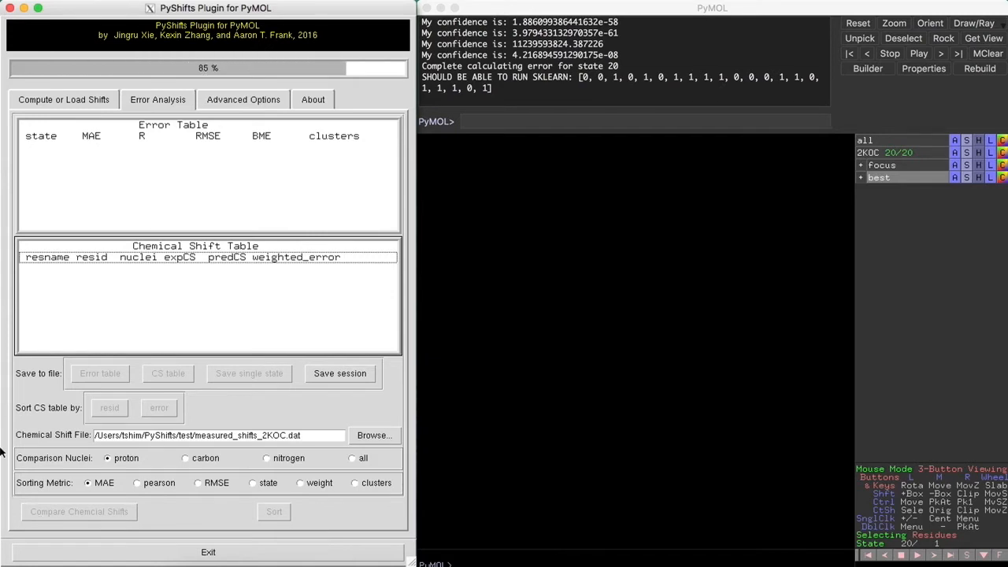
{"action": "left_click", "coordinate": [112, 181]}
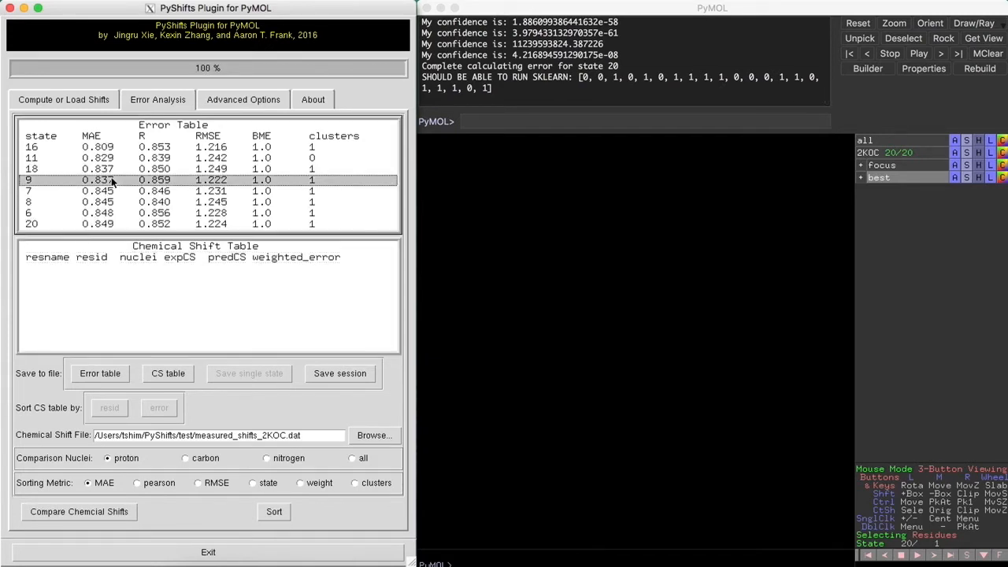
Show state 16's per-atom proton shifts (GUA 1 H1 13.0 vs 12.7) and rotate its structure
{"action": "left_click", "coordinate": [115, 149]}
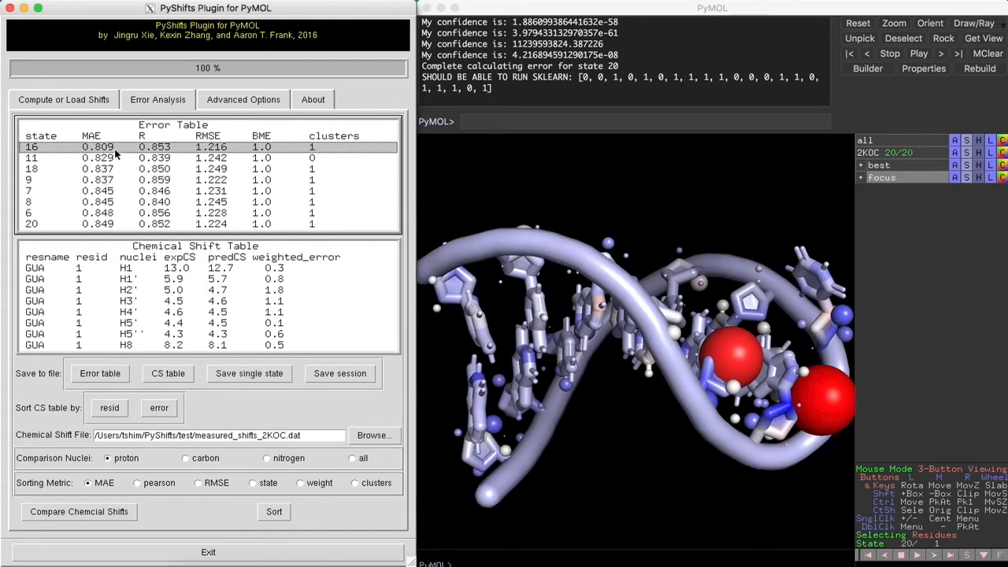
{"action": "left_click", "coordinate": [614, 290]}
{"action": "left_click_drag", "start_coordinate": [614, 289], "coordinate": [570, 233]}
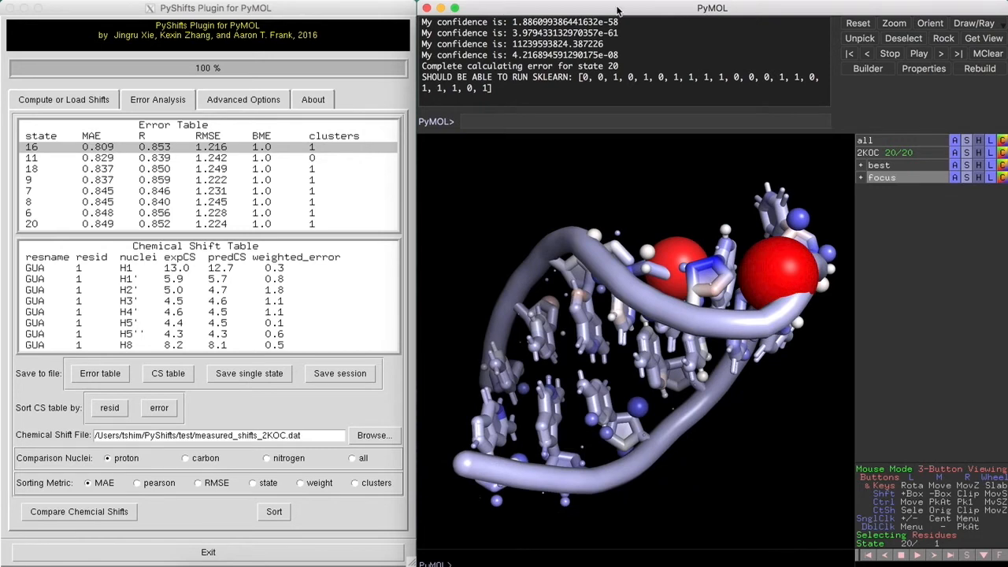
{"action": "left_click", "coordinate": [694, 561]}
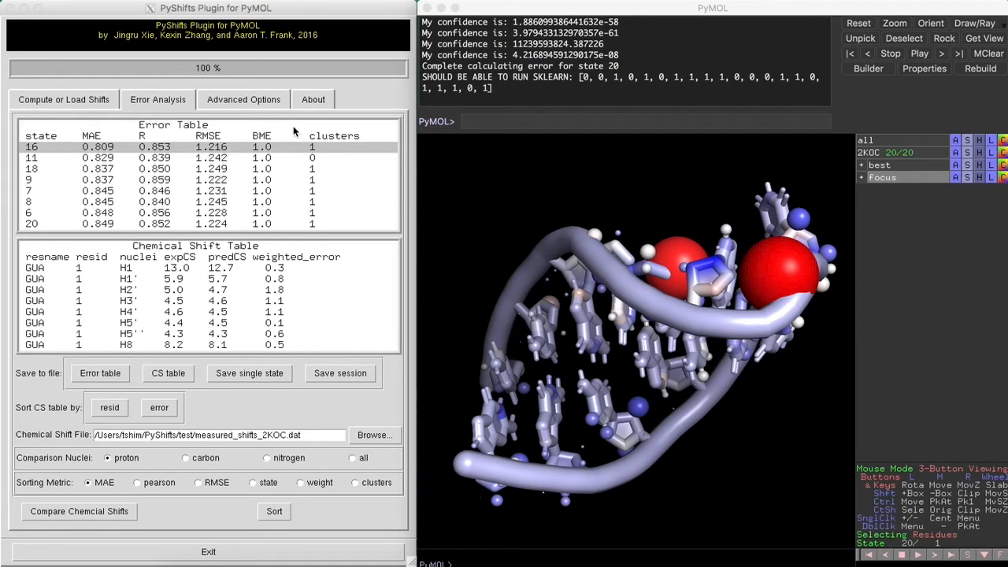
{"action": "left_click", "coordinate": [270, 106]}
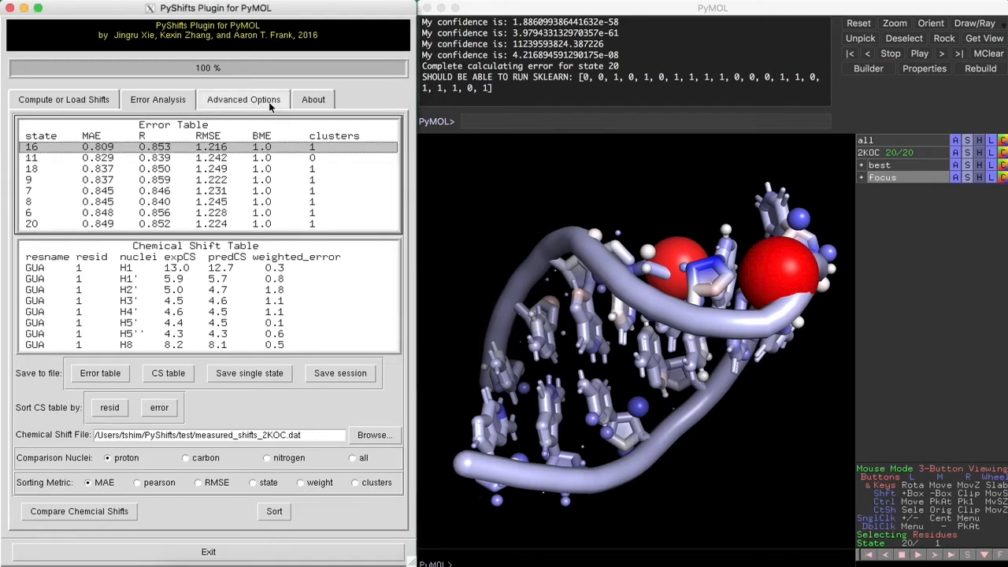
Change No. models to display in Advanced Options from 0 to 20
{"action": "left_click", "coordinate": [248, 106]}
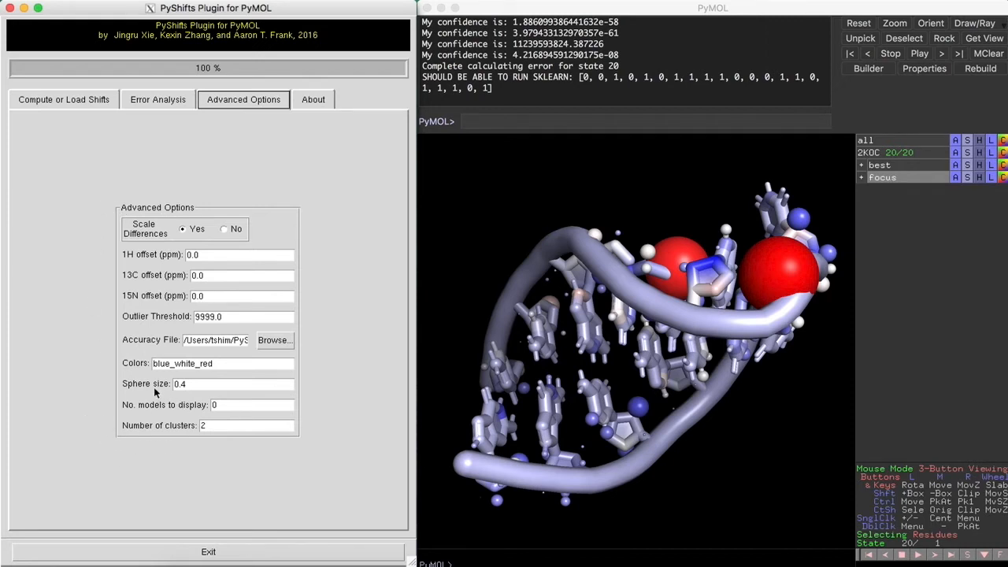
{"action": "mouse_move", "coordinate": [175, 386]}
{"action": "mouse_move", "coordinate": [129, 369]}
{"action": "left_click", "coordinate": [226, 404]}
{"action": "key", "text": "BackSpace"}
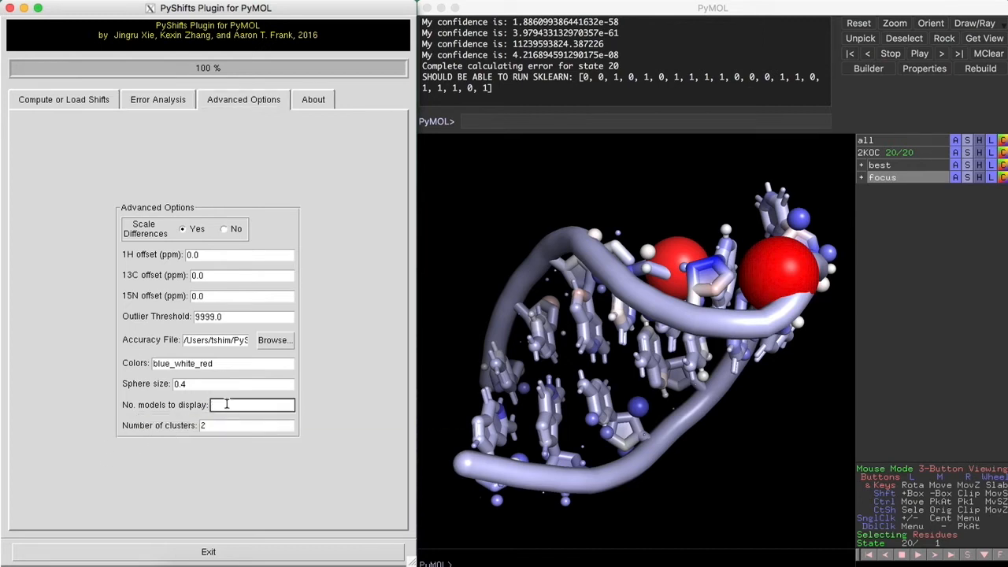
{"action": "type", "text": "29"}
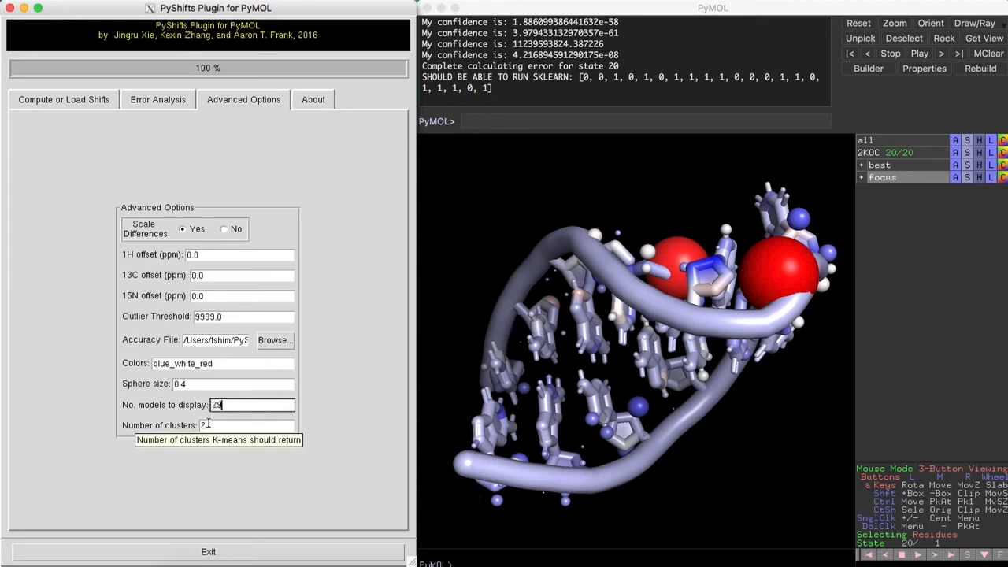
{"action": "key", "text": "BackSpace"}
{"action": "type", "text": "0"}
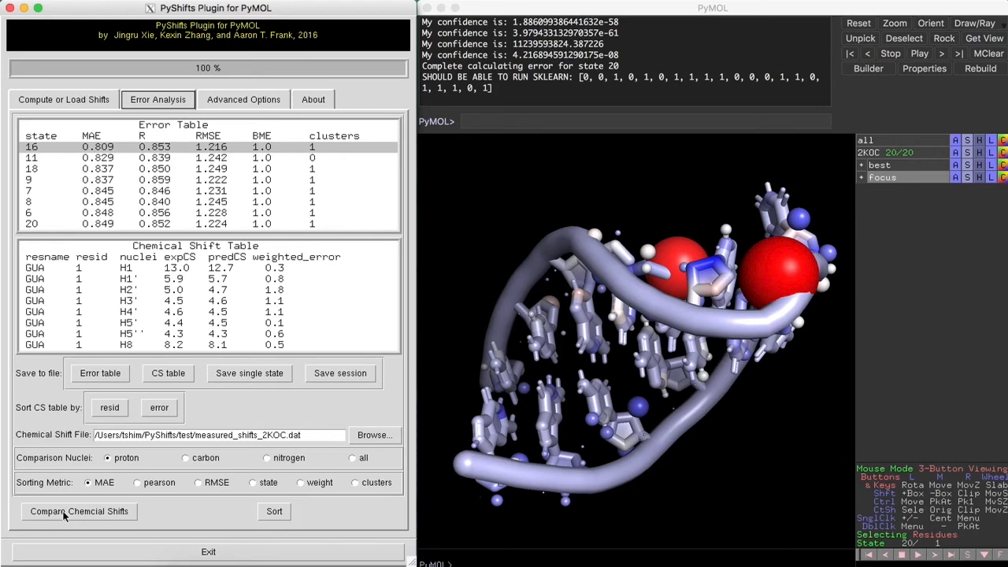
Rerun Compare Chemical Shifts to tile all 20 2KOC states, then rotate the grid
{"action": "left_click", "coordinate": [65, 513]}
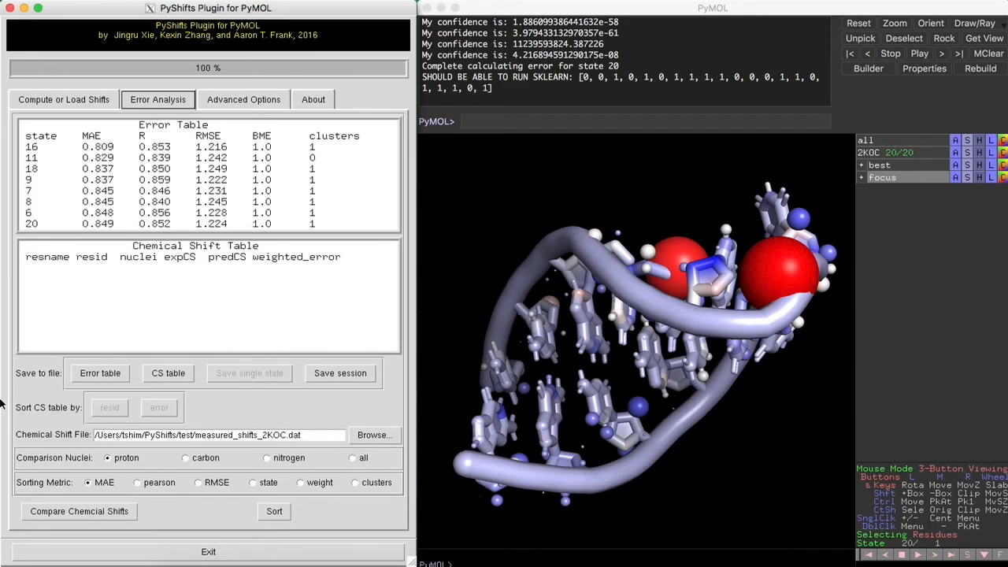
{"action": "left_click_drag", "start_coordinate": [617, 308], "coordinate": [489, 268]}
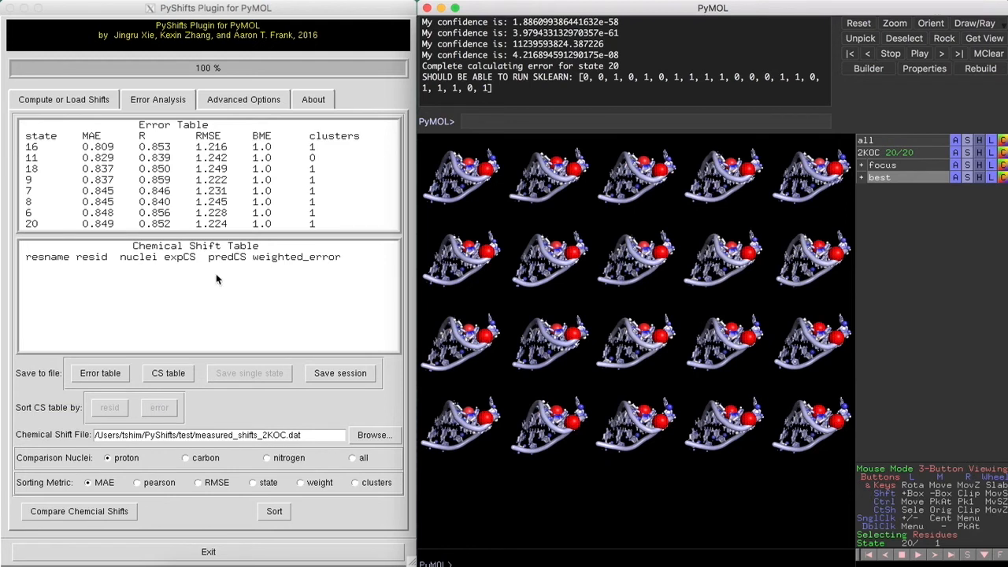
Save the whole PyShifts session to a file named sessionsave.pse
{"action": "left_click", "coordinate": [349, 379]}
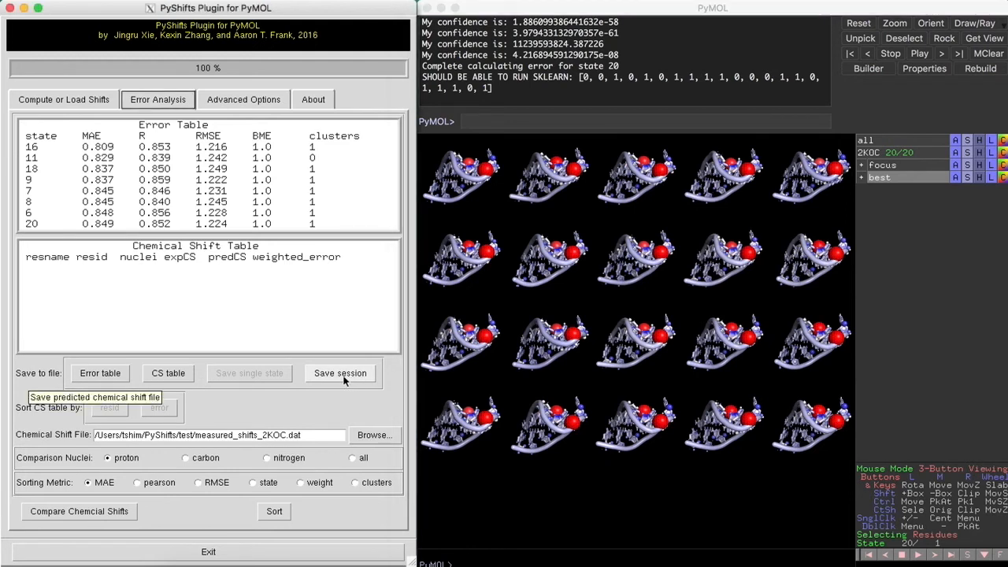
{"action": "left_click", "coordinate": [344, 377]}
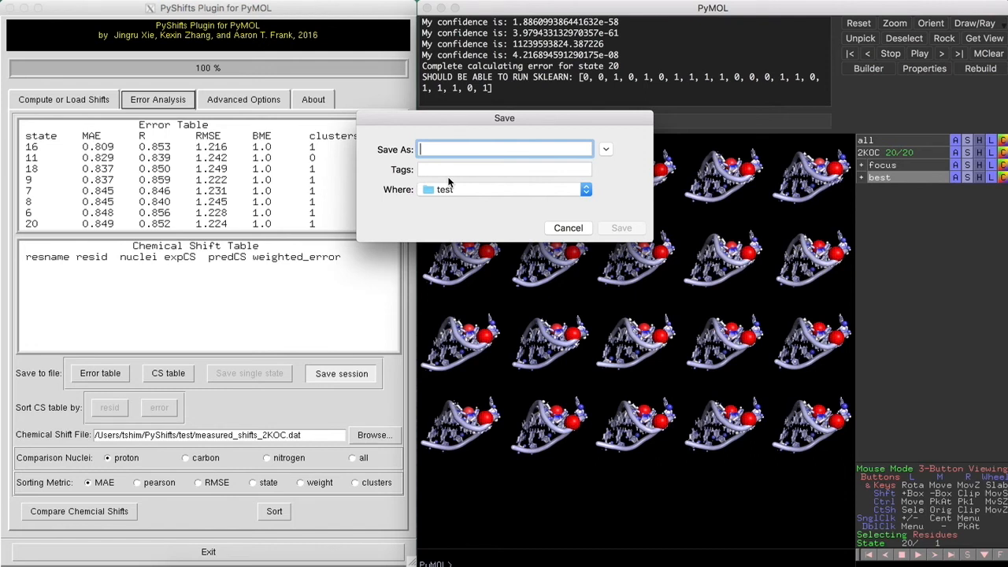
{"action": "type", "text": "session"}
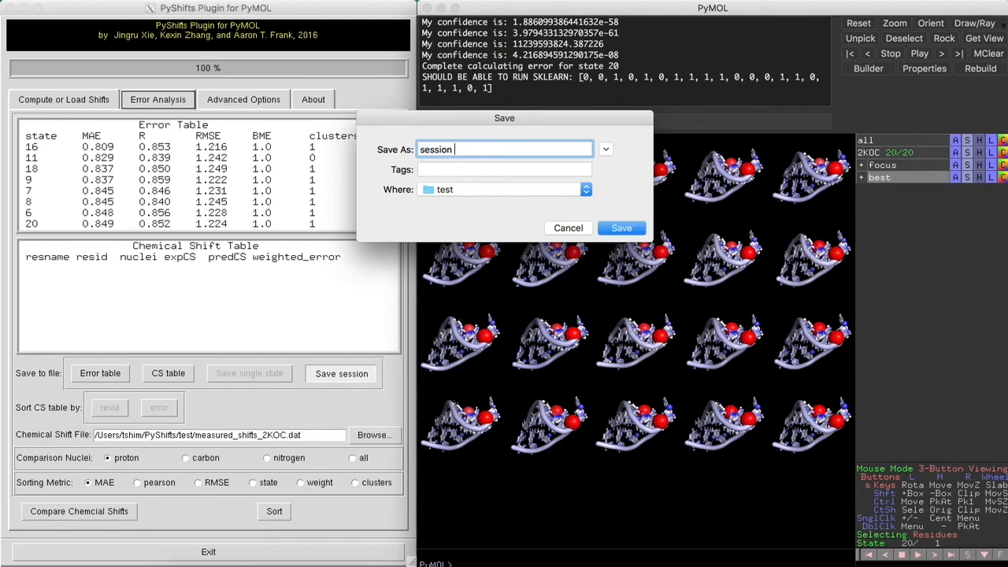
{"action": "type", "text": "save.pse"}
{"action": "left_click", "coordinate": [620, 229]}
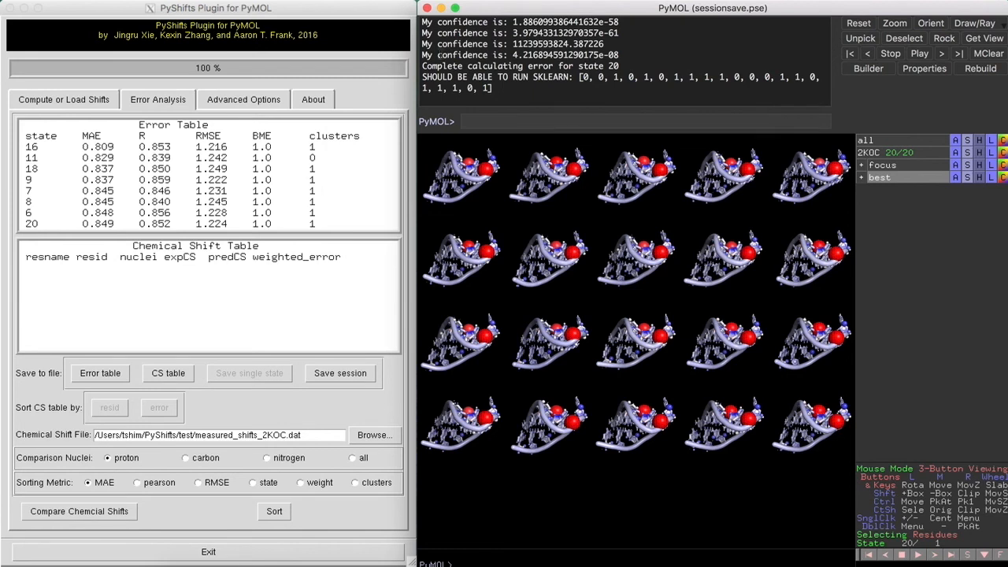
{"action": "left_click", "coordinate": [343, 12]}
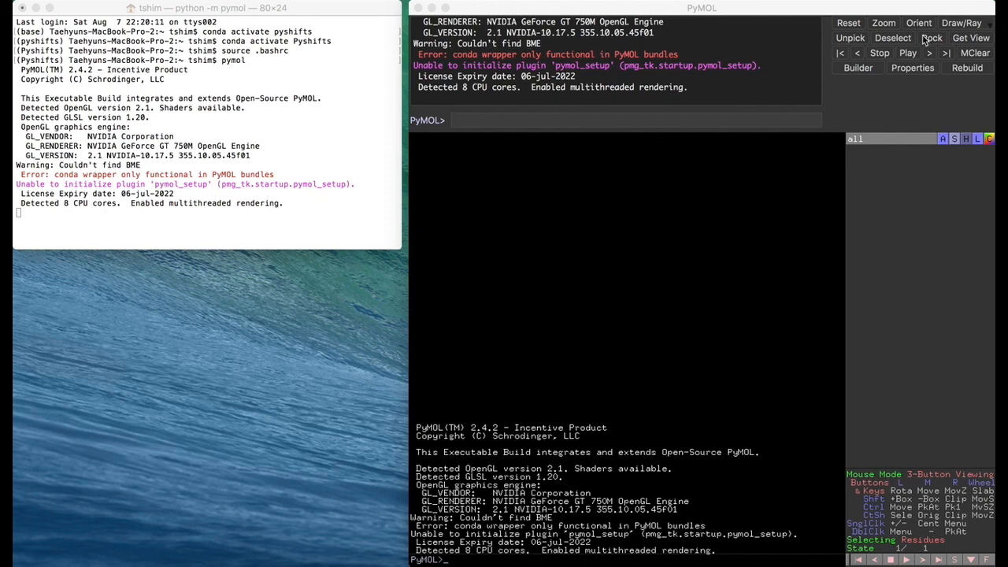
Open sessionsave.pse through Spotlight and rotate the restored 20-state grid
{"action": "key", "text": "super+space"}
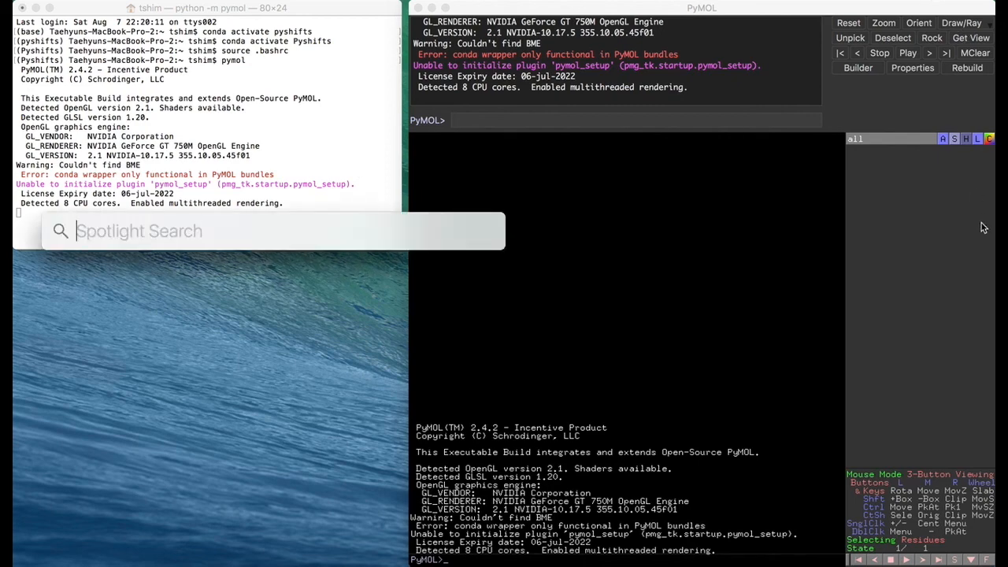
{"action": "type", "text": "sessionsave"}
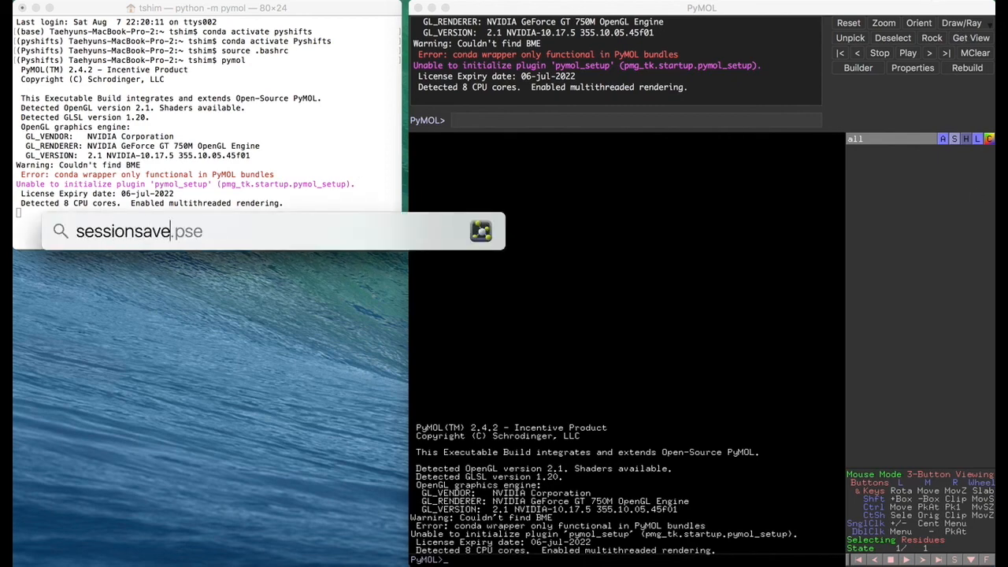
{"action": "key", "text": "Return"}
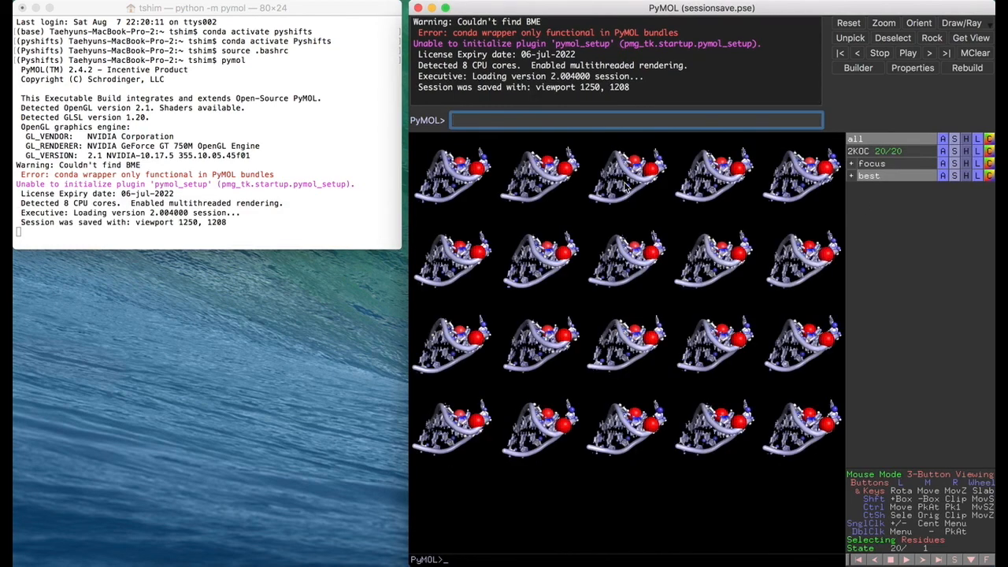
{"action": "left_click_drag", "start_coordinate": [627, 182], "coordinate": [563, 465]}
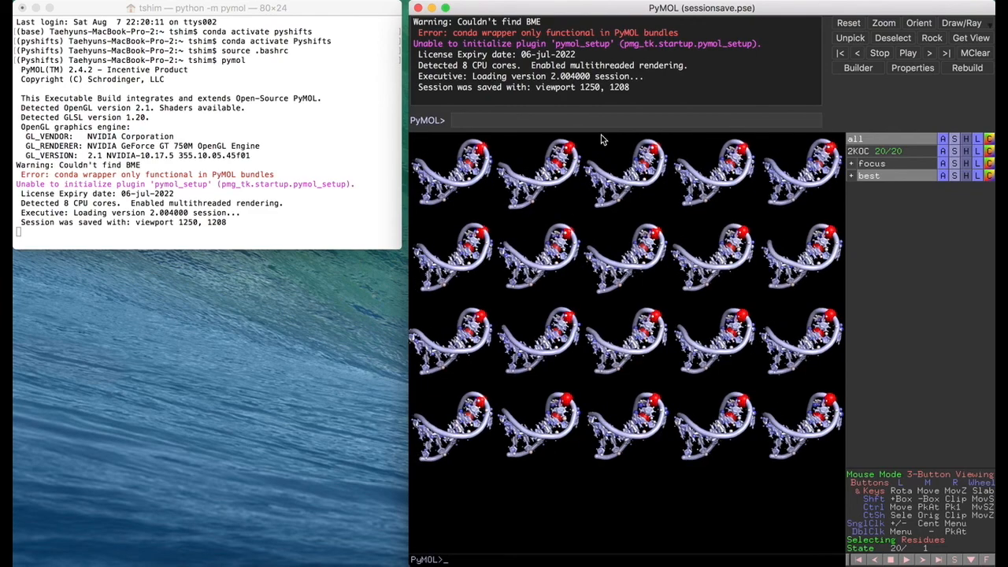